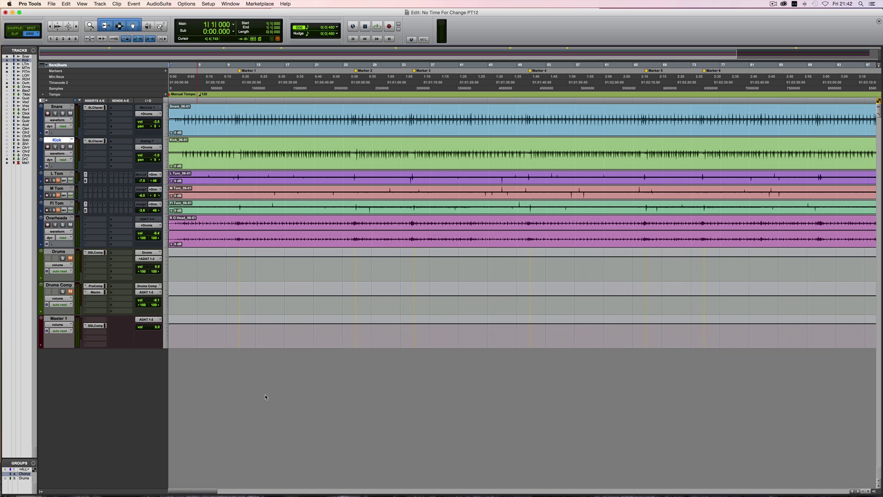
Step: Open the Mix window showing the Drums, DrumsCmp and Master 1 channel strips
{"action": "key", "text": "super+equal"}
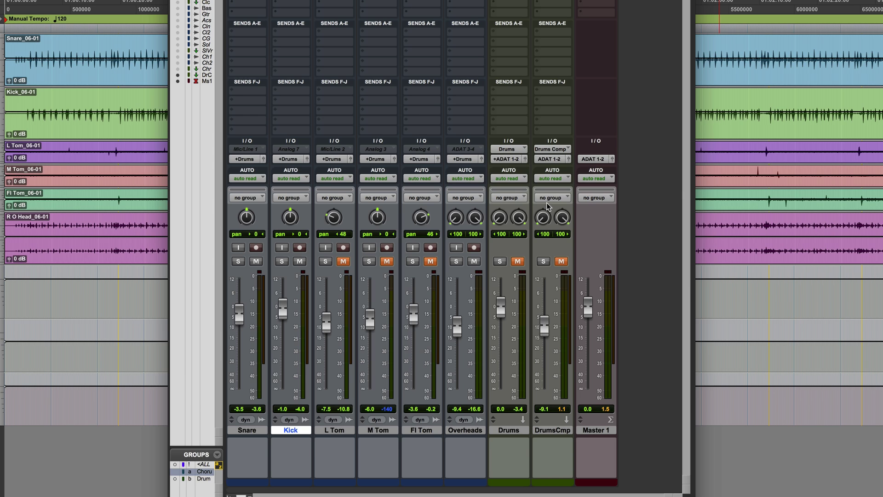
Step: Select the Drums bus, listen to it unmuted during playback, then mute it again
{"action": "left_click", "coordinate": [509, 430]}
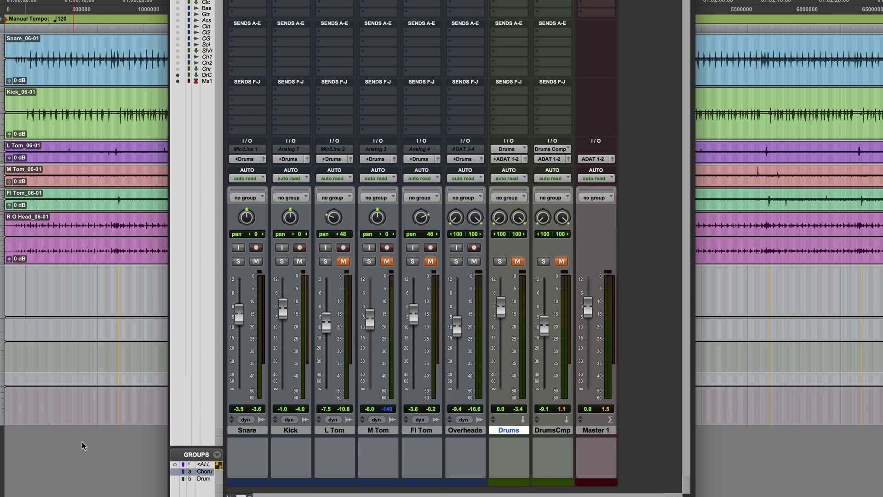
{"action": "left_click", "coordinate": [519, 262]}
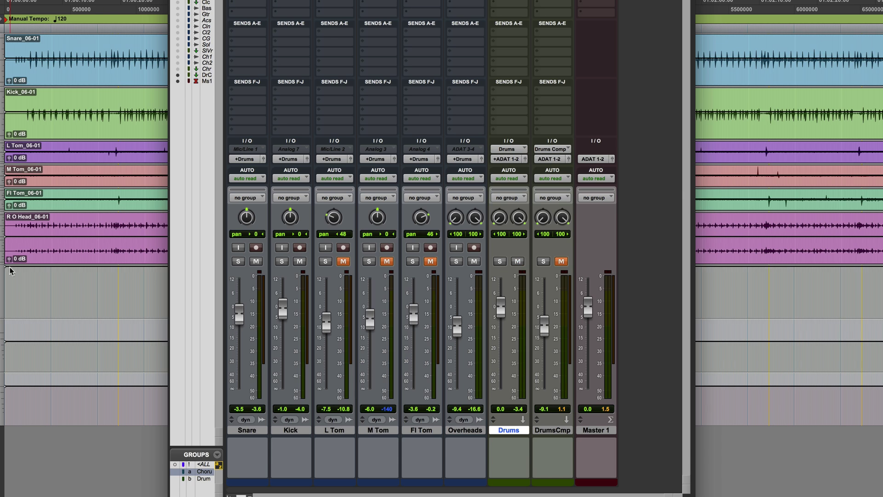
{"action": "key", "text": "space"}
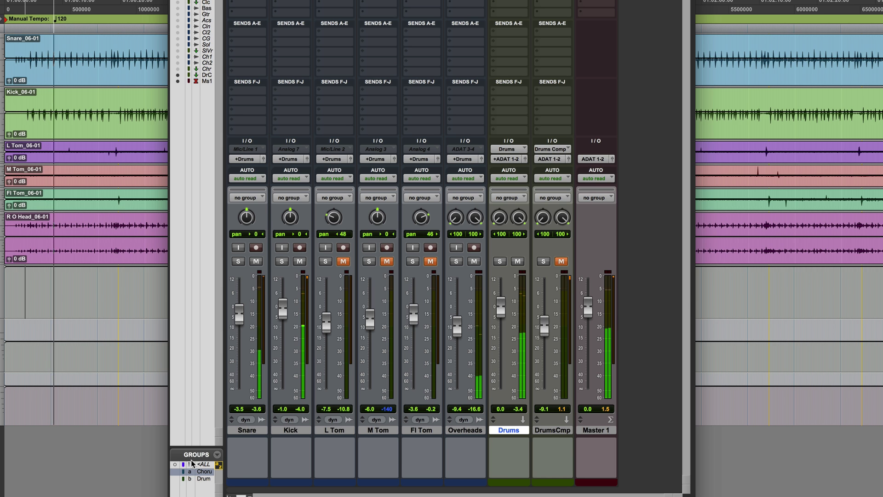
{"action": "left_click", "coordinate": [518, 261]}
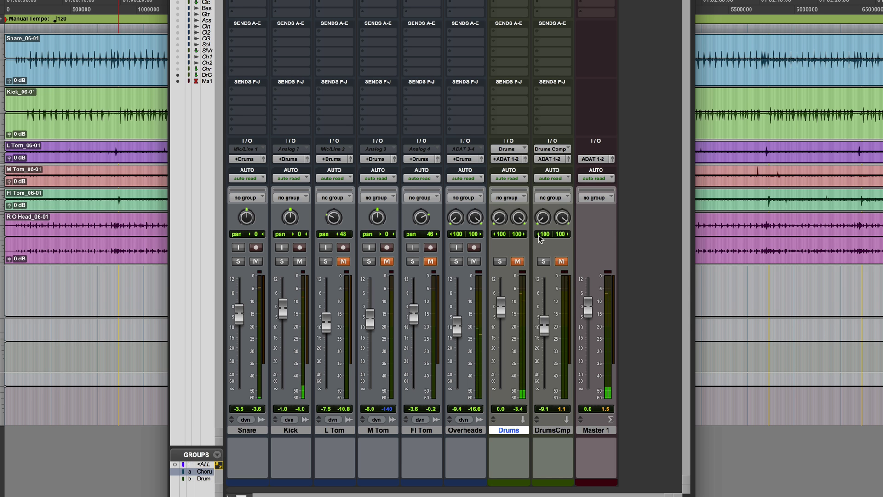
{"action": "key", "text": "space"}
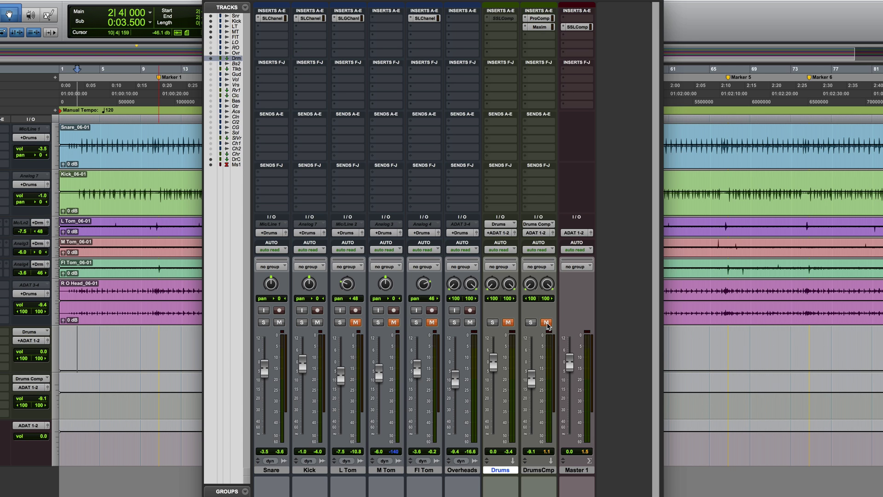
Step: Unmute DrumsCmp and, while playing, view its ProComp and Maxim settings (-14.7 dB threshold, -4.1 dB ceiling)
{"action": "left_click", "coordinate": [547, 323]}
{"action": "key", "text": "space"}
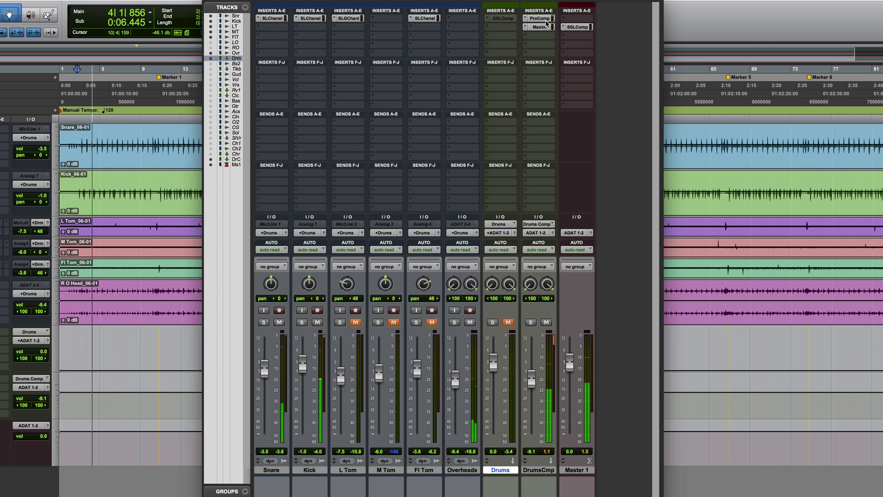
{"action": "left_click", "coordinate": [545, 19]}
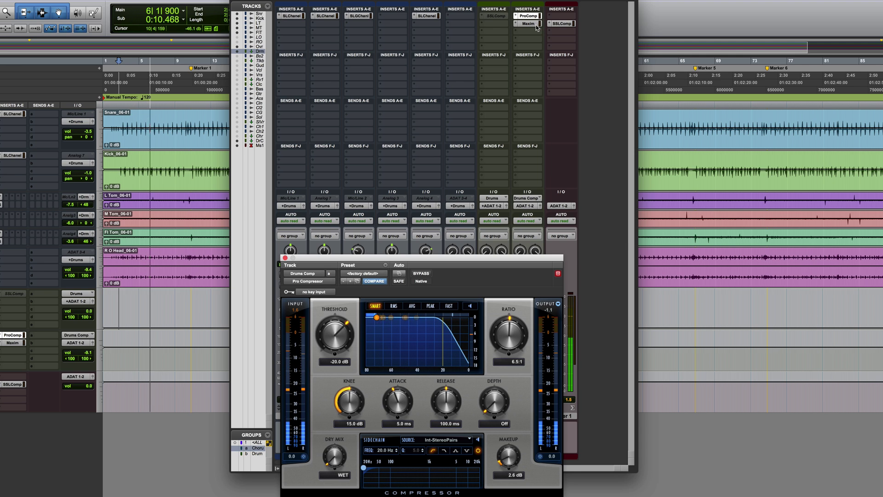
{"action": "left_click", "coordinate": [533, 23]}
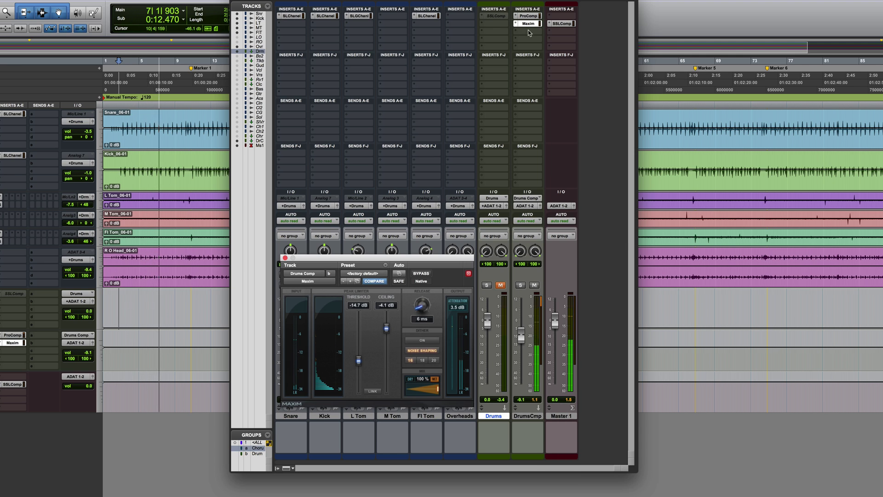
{"action": "key", "text": "space"}
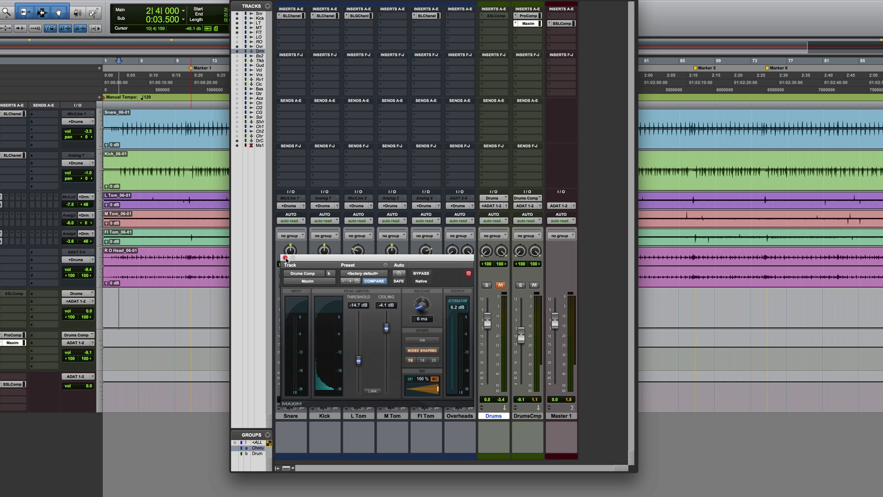
Step: Pull DrumsCmp down, unmute Drums, and raise DrumsCmp to -13.4 dB during playback
{"action": "left_click", "coordinate": [285, 259]}
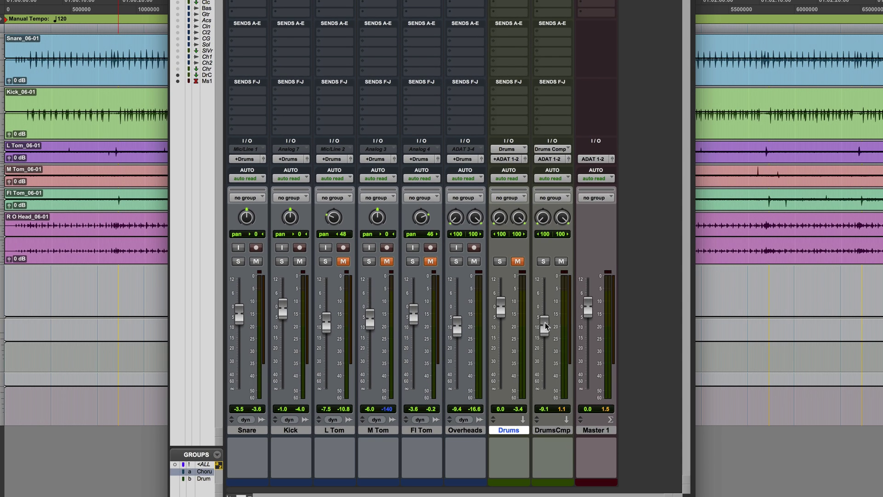
{"action": "left_click_drag", "start_coordinate": [545, 325], "coordinate": [545, 388]}
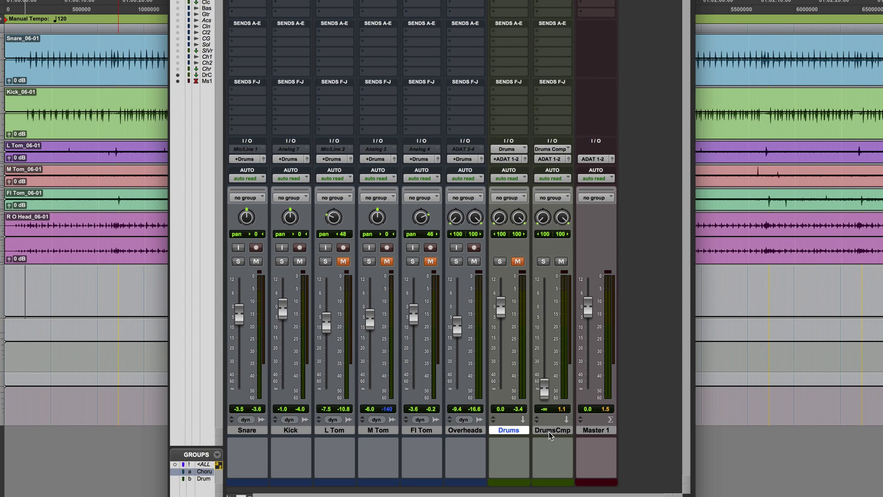
{"action": "left_click", "coordinate": [517, 261]}
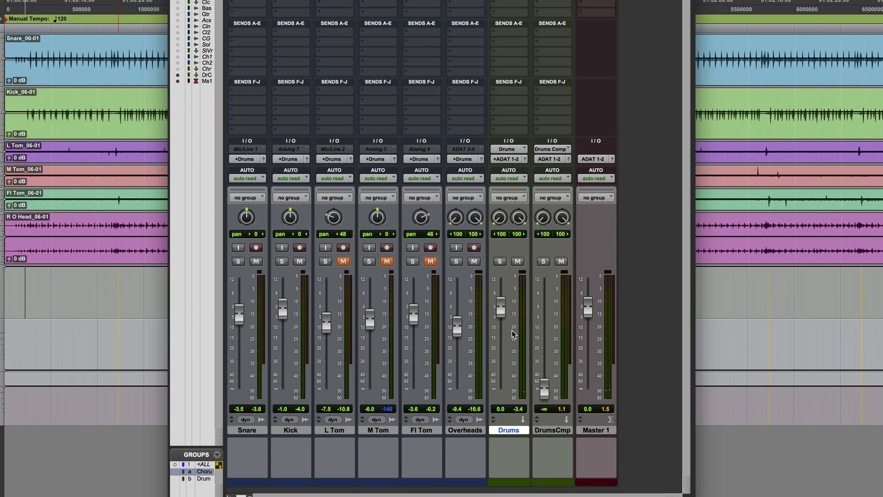
{"action": "key", "text": "space"}
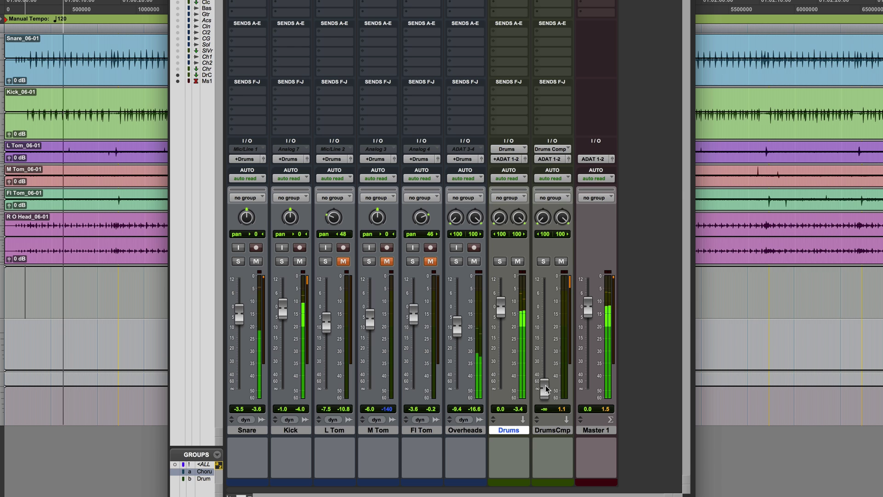
{"action": "left_click_drag", "start_coordinate": [544, 390], "coordinate": [545, 336]}
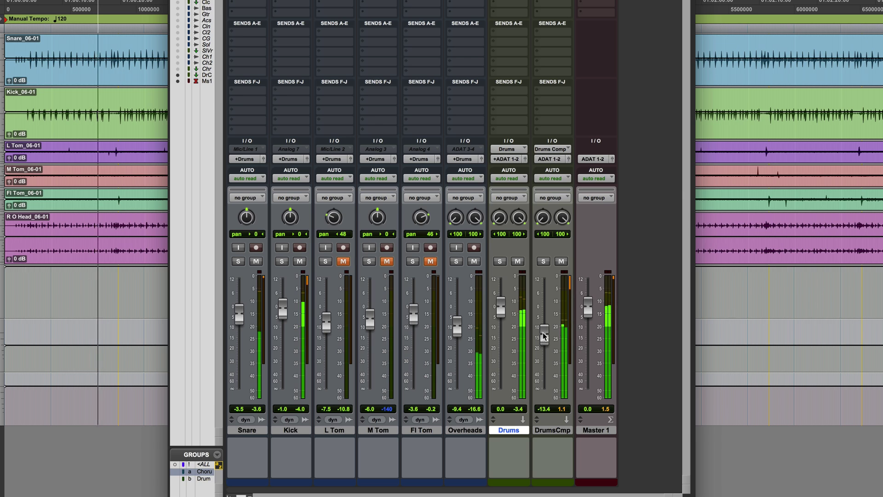
{"action": "key", "text": "space"}
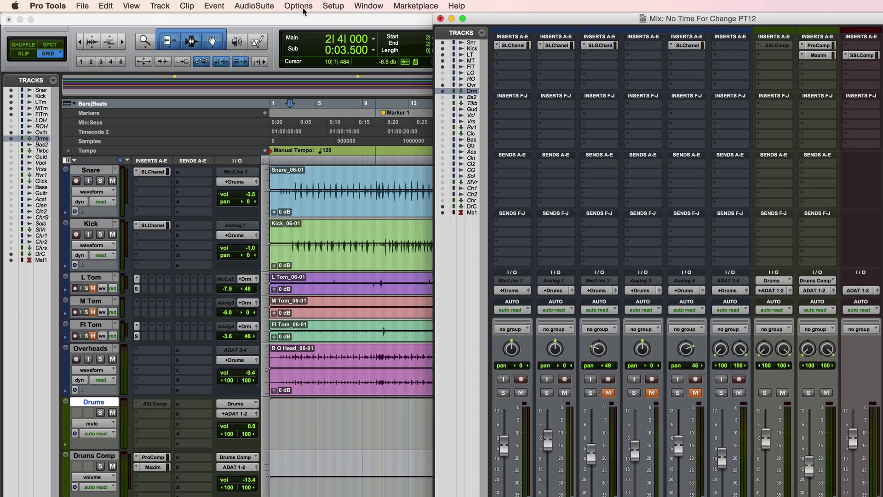
Step: Enable Delay Compensation from the Options menu and play the drums to hear it
{"action": "left_click", "coordinate": [299, 6]}
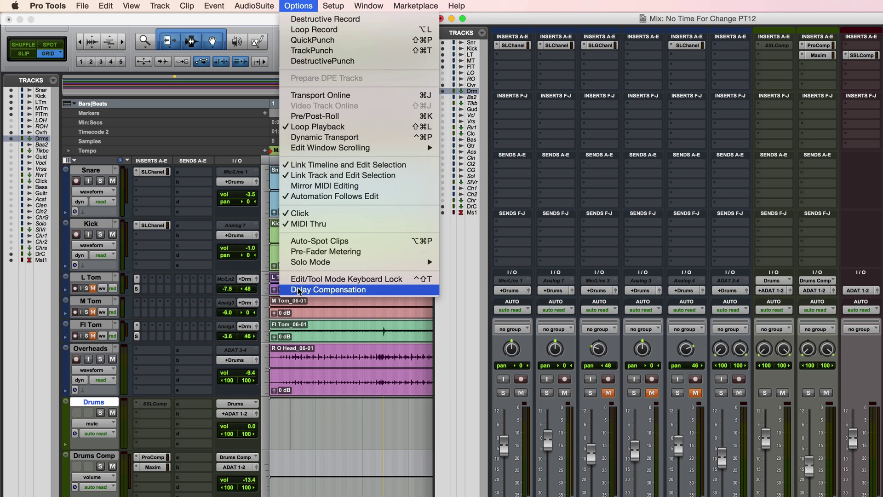
{"action": "left_click", "coordinate": [389, 289]}
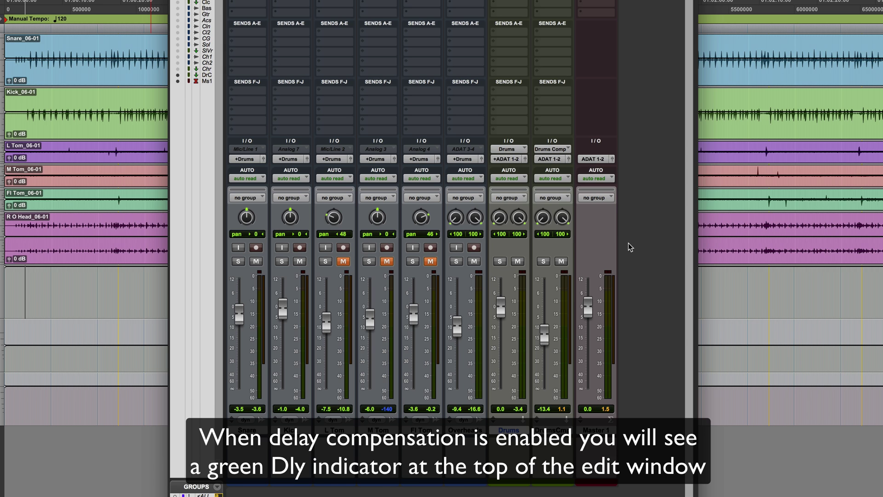
{"action": "key", "text": "space"}
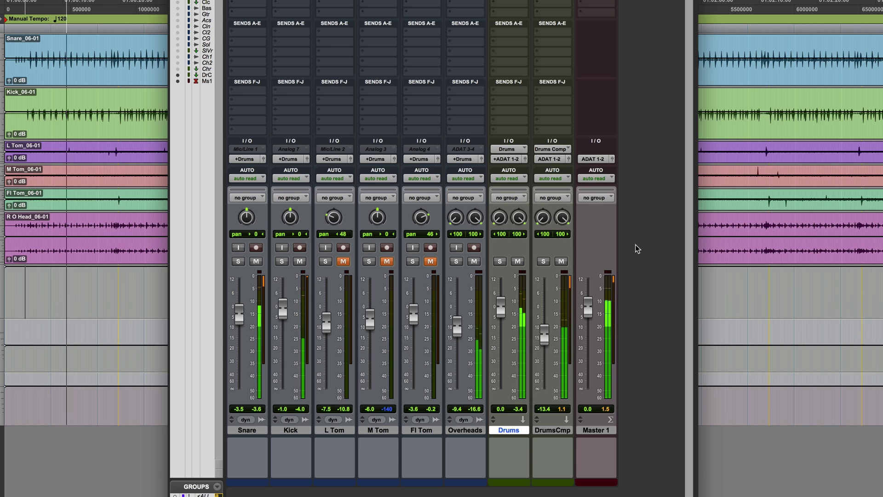
{"action": "key", "text": "space"}
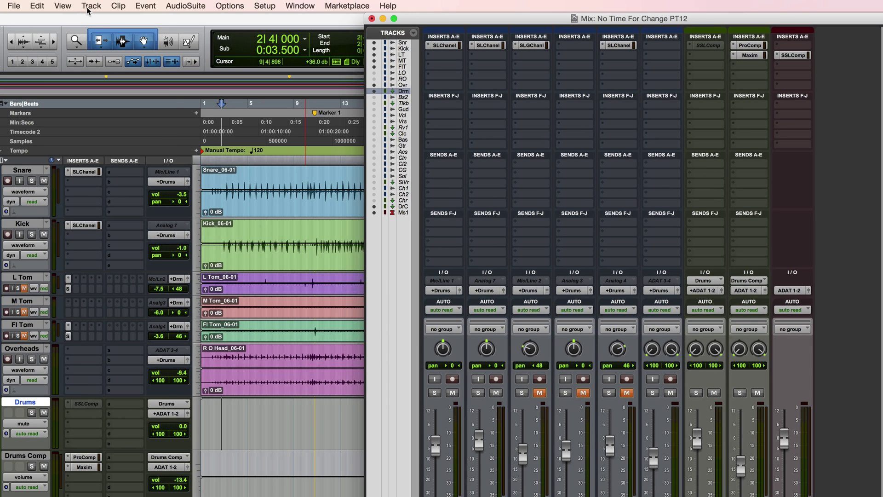
Step: Show the Delay Compensation dly, +/- and cmp rows on the mixer strips
{"action": "left_click", "coordinate": [63, 5]}
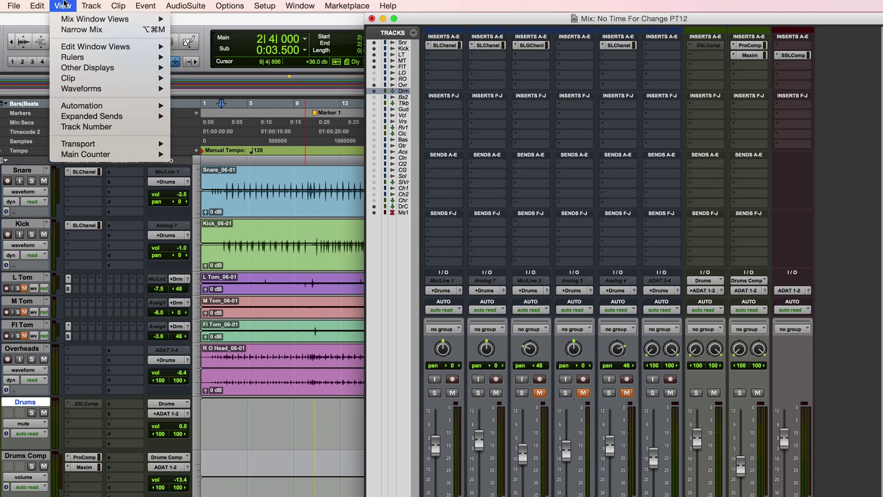
{"action": "mouse_move", "coordinate": [115, 19]}
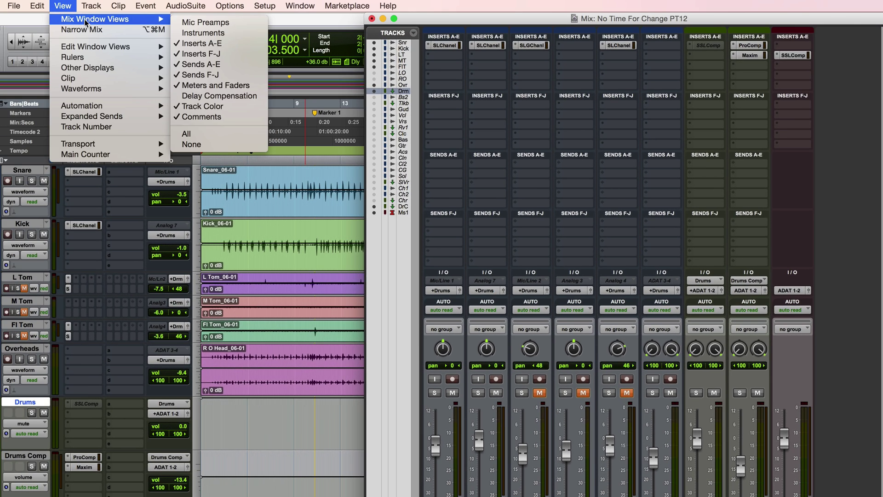
{"action": "left_click", "coordinate": [229, 97]}
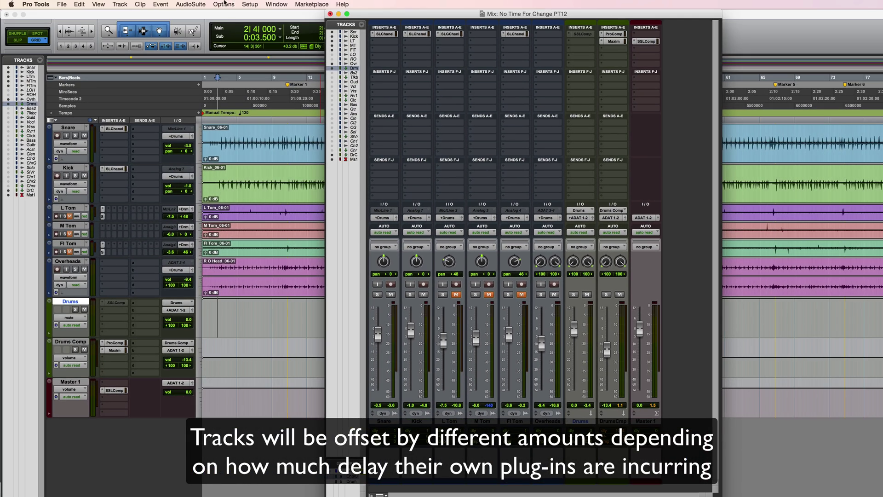
{"action": "left_click", "coordinate": [223, 4]}
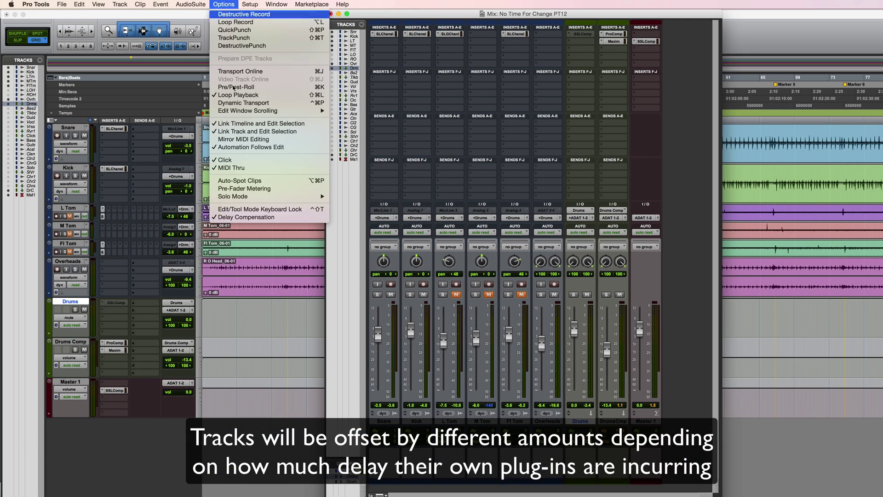
{"action": "left_click", "coordinate": [244, 217]}
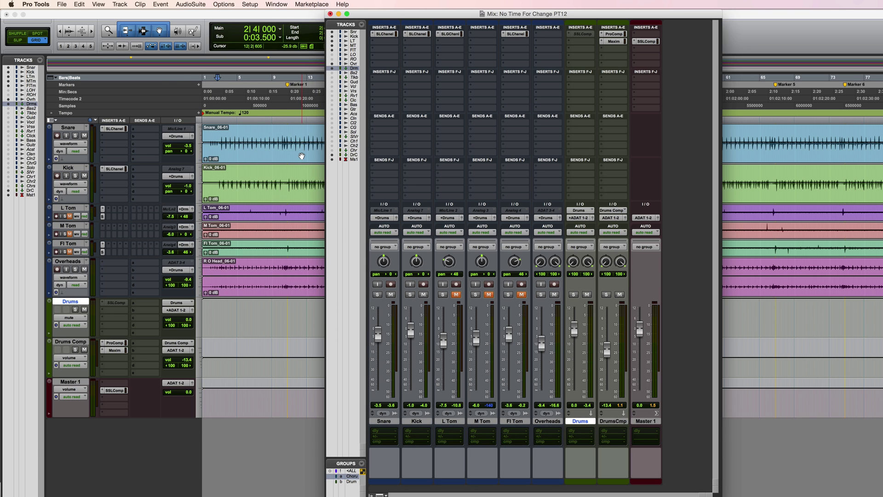
{"action": "key", "text": "space"}
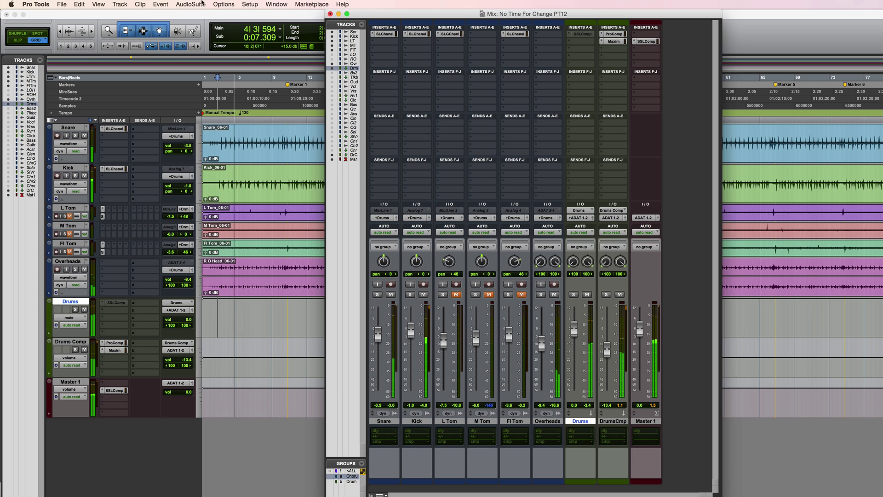
{"action": "left_click", "coordinate": [225, 4]}
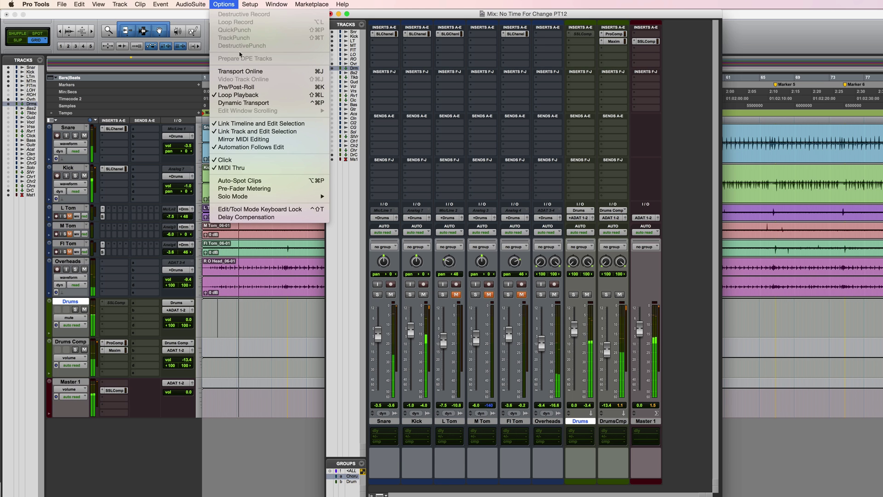
{"action": "left_click", "coordinate": [265, 217]}
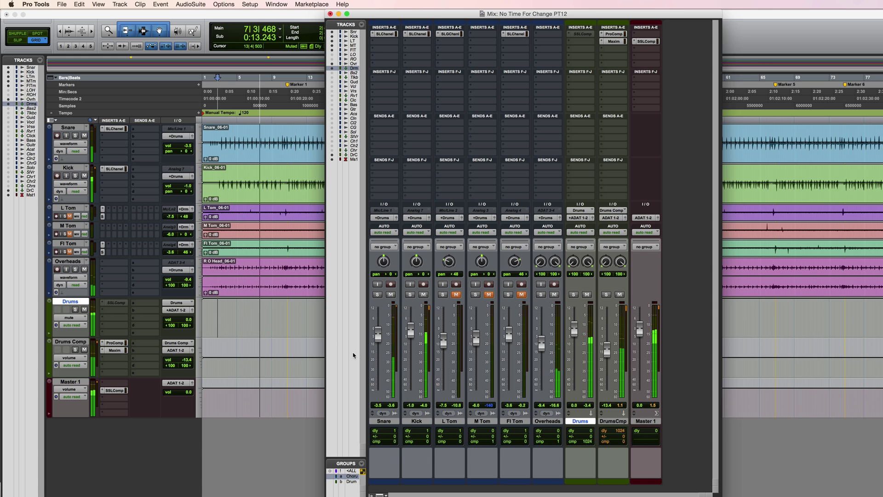
{"action": "key", "text": "space"}
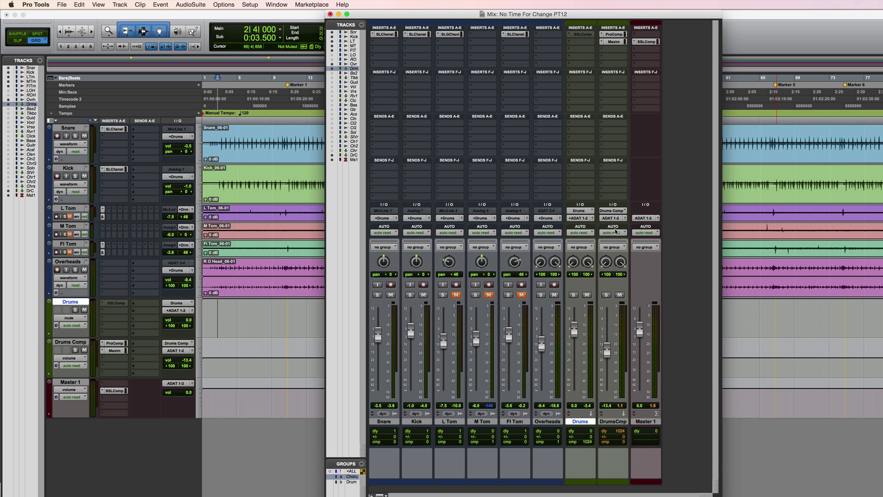
Step: Insert Z-Noise (mono) on M Tom's insert A and move its plug-in window aside
{"action": "left_click", "coordinate": [472, 37]}
{"action": "mouse_move", "coordinate": [497, 50]}
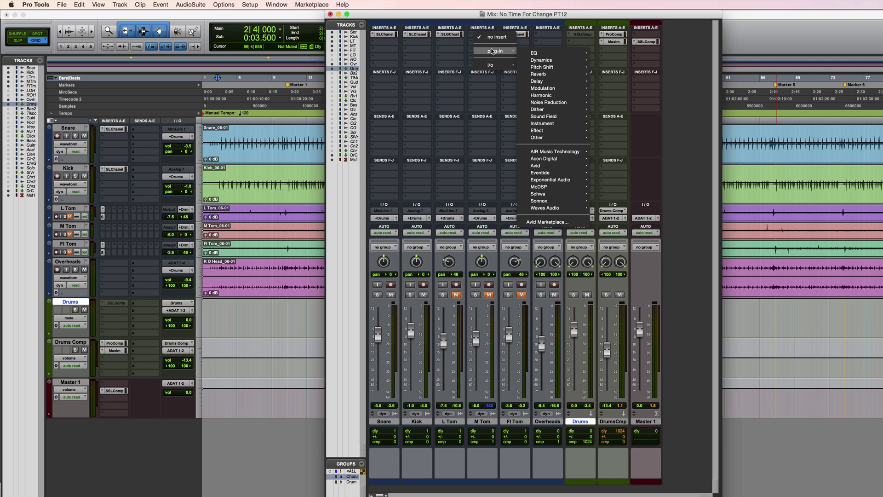
{"action": "mouse_move", "coordinate": [561, 103]}
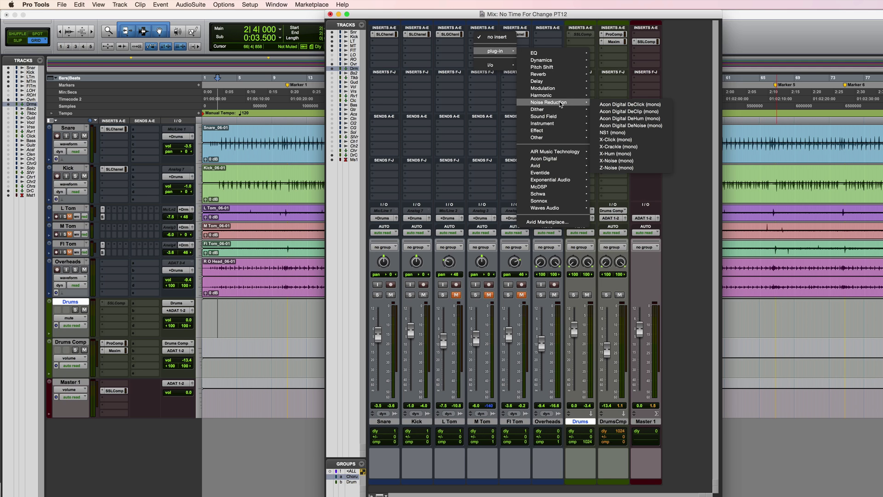
{"action": "left_click", "coordinate": [644, 167]}
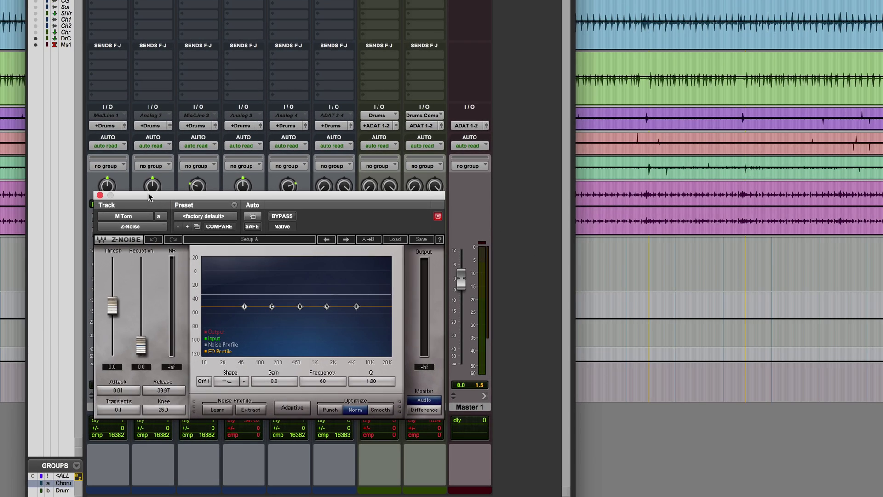
{"action": "left_click_drag", "start_coordinate": [458, 271], "coordinate": [691, 254]}
{"action": "left_click_drag", "start_coordinate": [529, 175], "coordinate": [558, 168]}
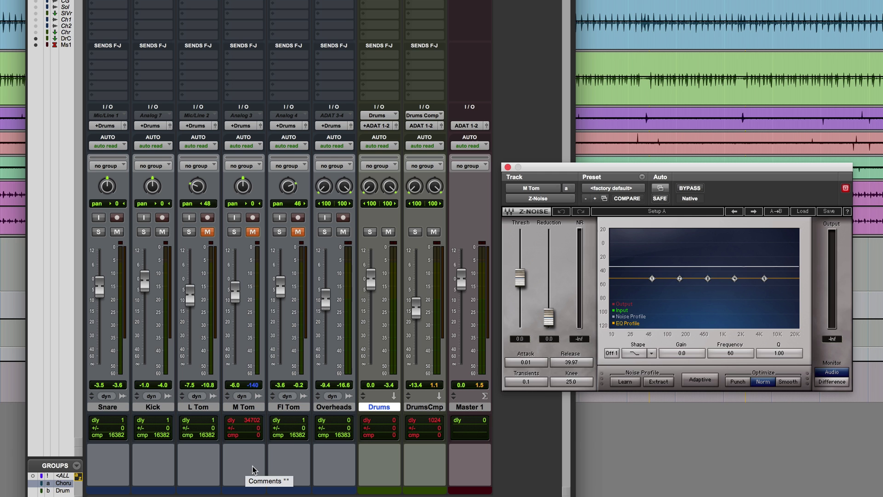
Step: Toggle compensation for M Tom's 34702-sample delay off, on, then off again
{"action": "left_click", "coordinate": [260, 439]}
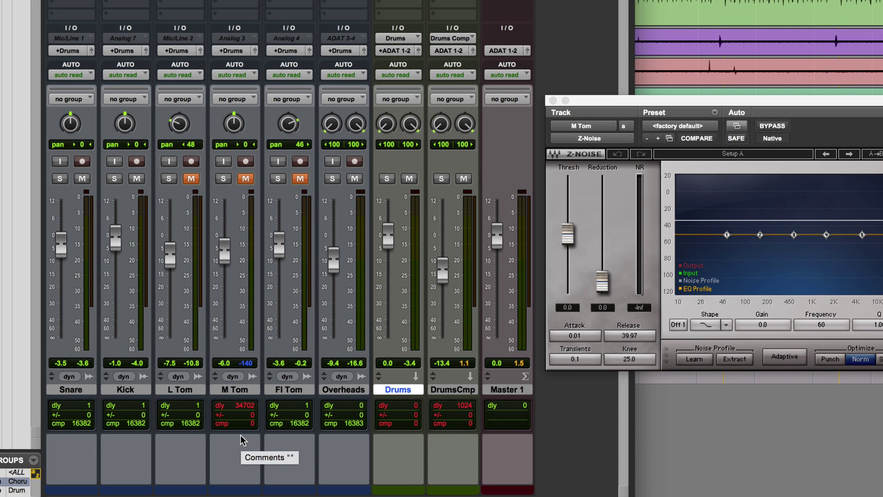
{"action": "left_click", "coordinate": [239, 406], "text": "super"}
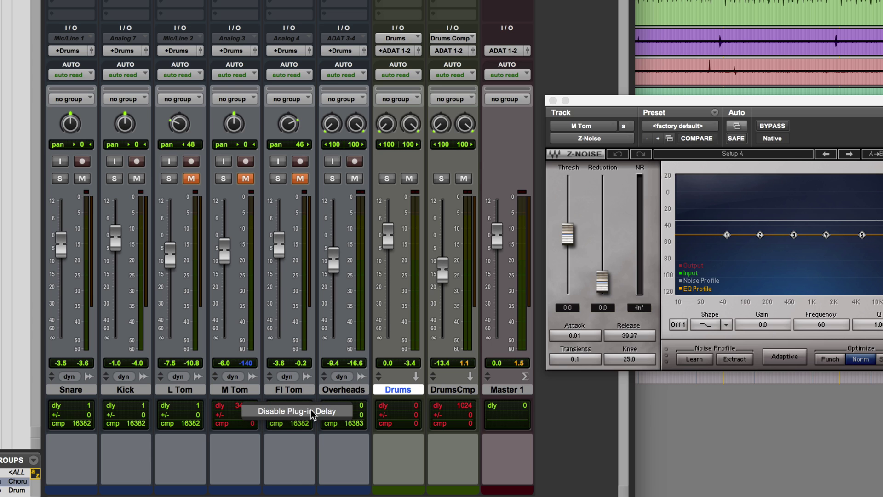
{"action": "left_click", "coordinate": [240, 407], "text": "super"}
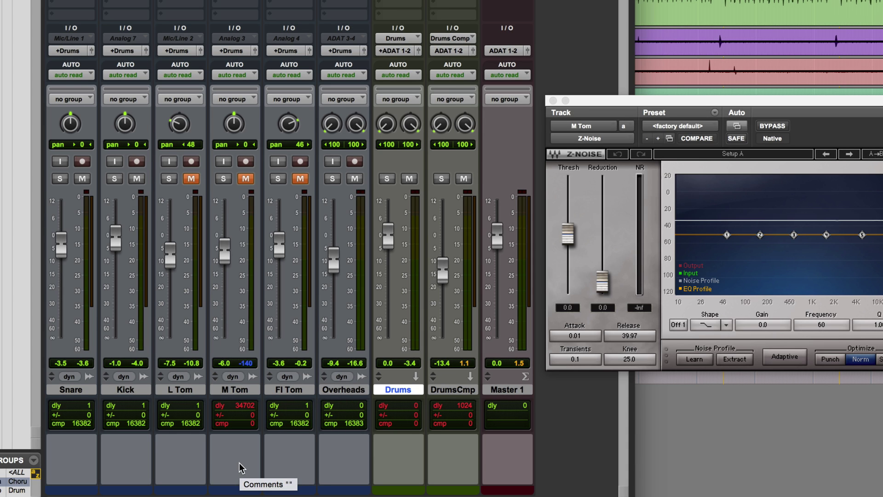
{"action": "left_click", "coordinate": [247, 407], "text": "super"}
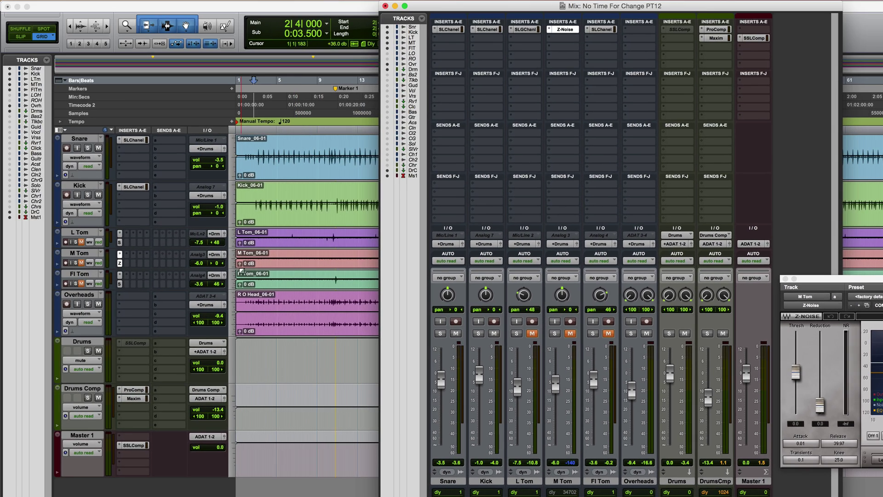
Step: In the Edit window, enlarge M Tom, show counters in samples, and zoom to the session start
{"action": "key", "text": "super+equal"}
{"action": "left_click", "coordinate": [233, 261]}
{"action": "left_click", "coordinate": [252, 270]}
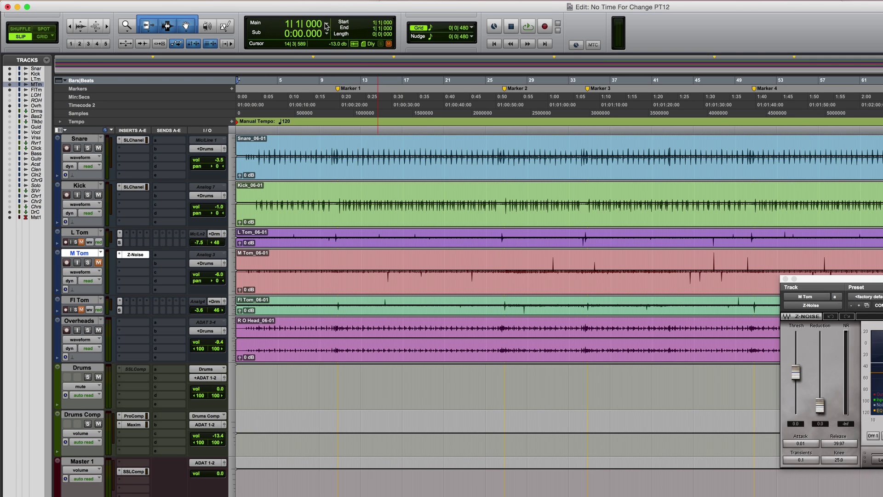
{"action": "left_click", "coordinate": [327, 25]}
{"action": "left_click", "coordinate": [354, 60]}
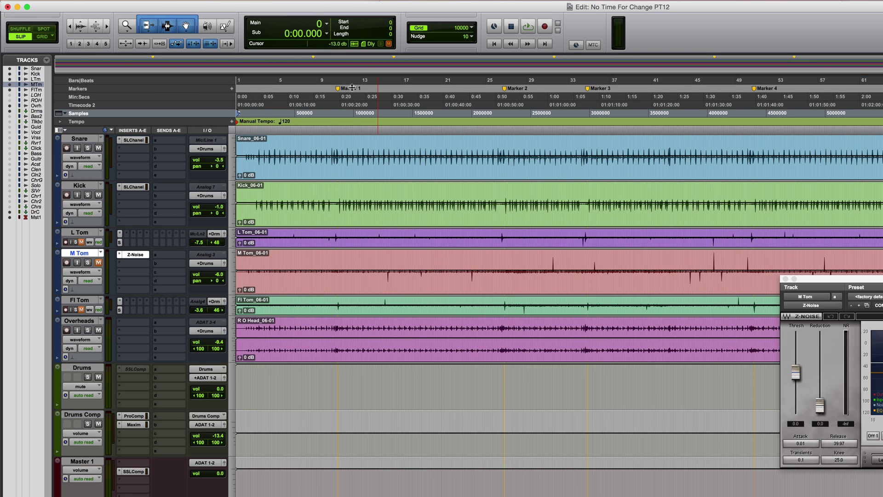
{"action": "left_click", "coordinate": [256, 258]}
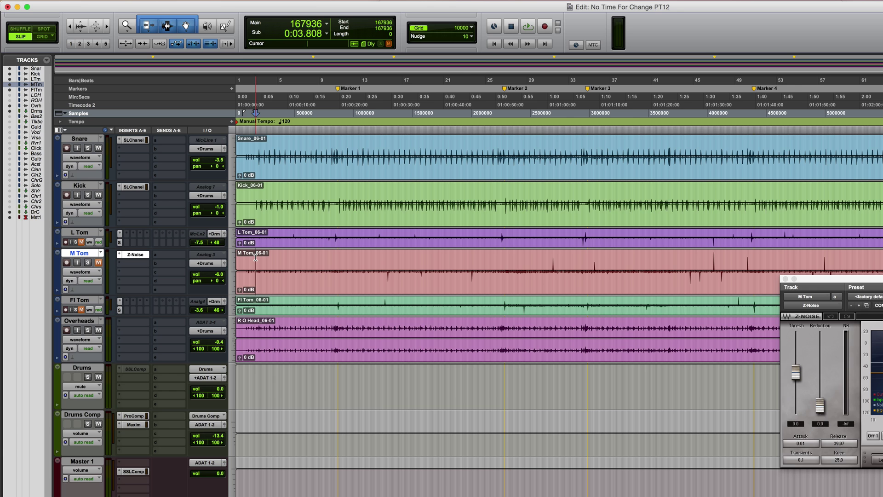
{"action": "key", "text": "Return"}
{"action": "key", "text": "super+]"}
{"action": "key", "text": "super+]"}
{"action": "key", "text": "super+]"}
{"action": "key", "text": "super+]"}
{"action": "key", "text": "super+]"}
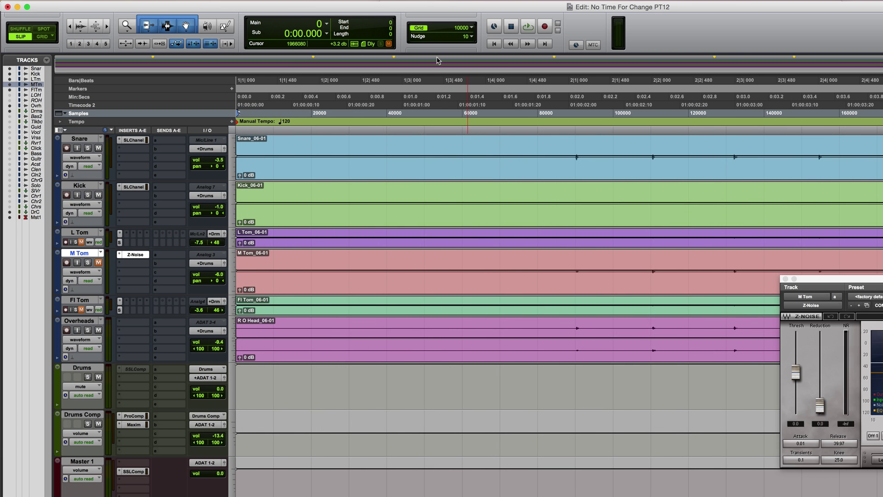
Step: Cut the first 34702 samples of M Tom in Shuffle mode
{"action": "left_click", "coordinate": [390, 34]}
{"action": "type", "text": "34702"}
{"action": "key", "text": "Return"}
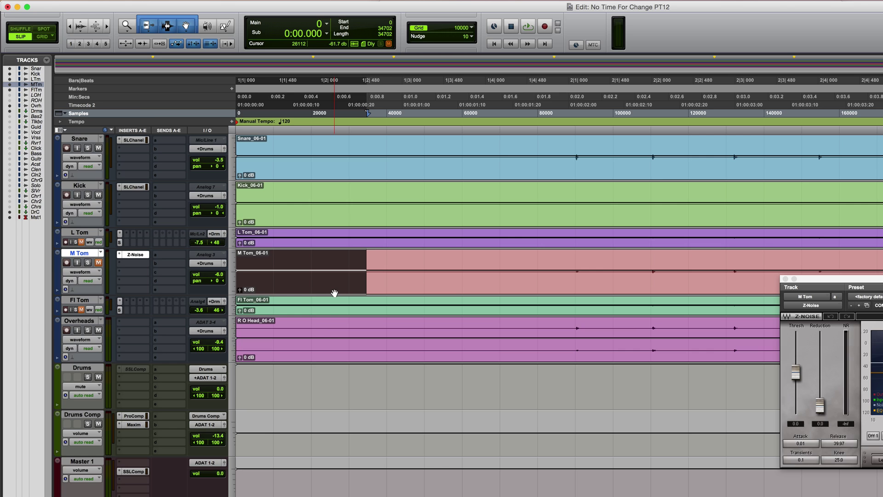
{"action": "left_click", "coordinate": [23, 29]}
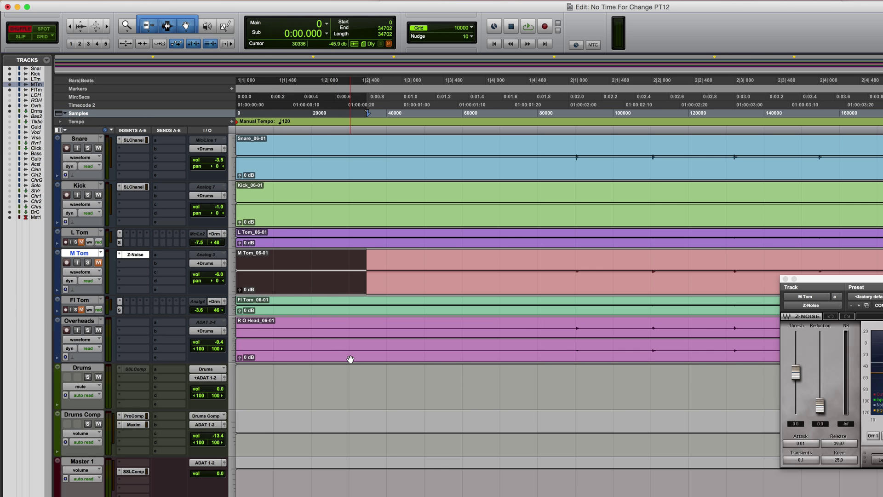
{"action": "key", "text": "Delete"}
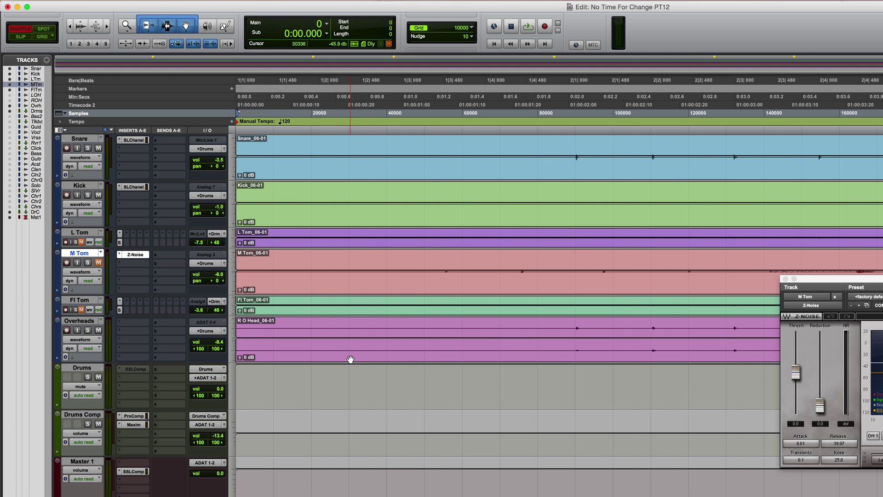
{"action": "key", "text": "super+bracketleft"}
{"action": "key", "text": "super+bracketleft"}
{"action": "key", "text": "super+bracketleft"}
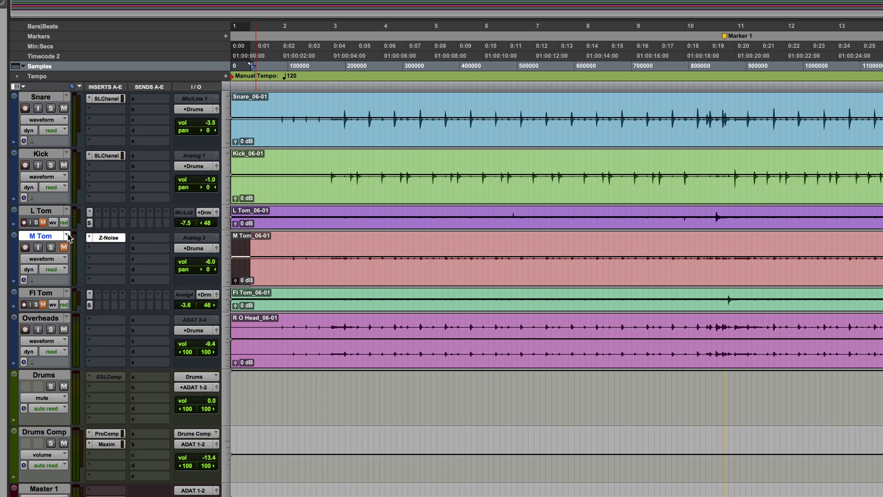
Step: Duplicate M Tom's playlist and name the copy 'M Tom Offset'
{"action": "left_click", "coordinate": [101, 252]}
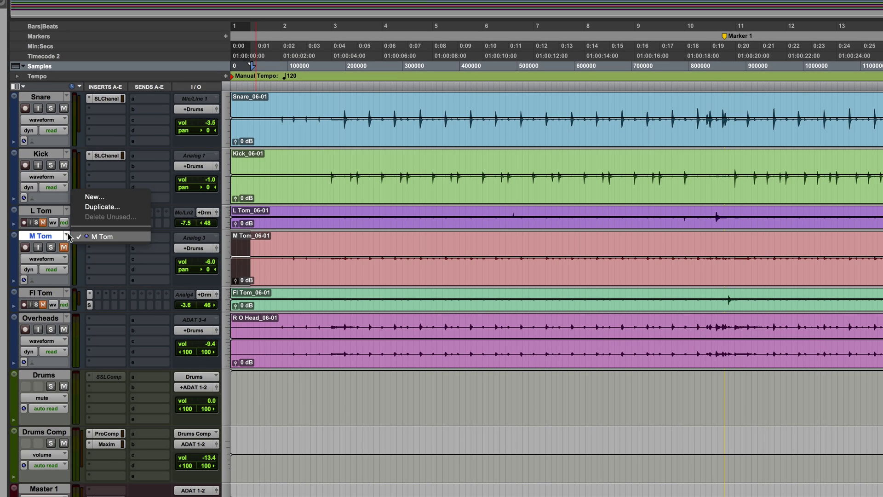
{"action": "left_click", "coordinate": [110, 207]}
{"action": "left_click", "coordinate": [663, 219]}
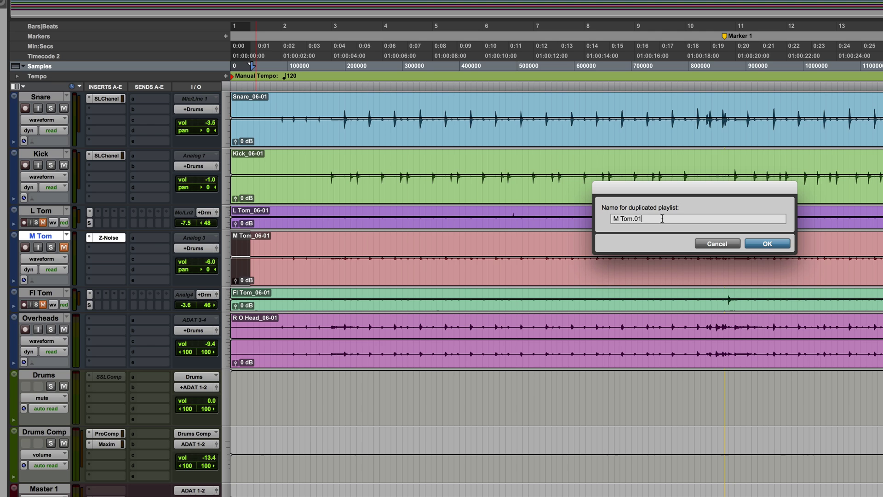
{"action": "key", "text": "BackSpace"}
{"action": "type", "text": "Offset"}
{"action": "key", "text": "Return"}
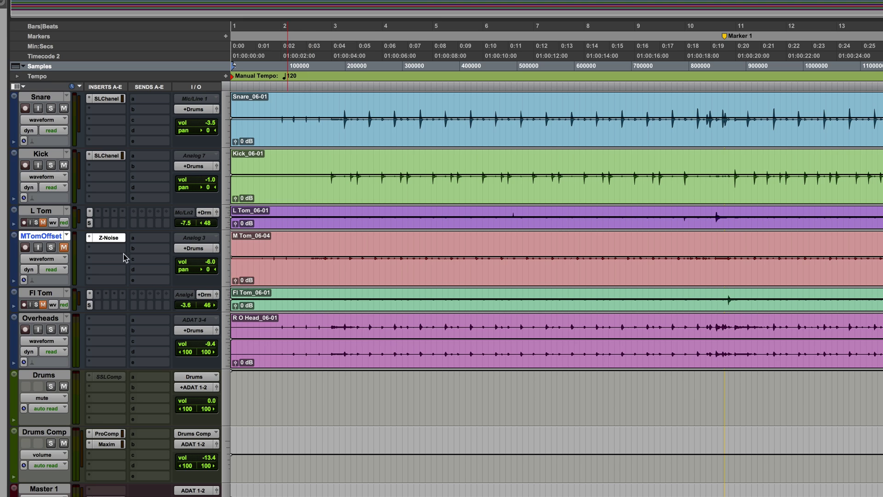
Step: Switch M Tom to its original playlist and back to M Tom Offset, then open the Mix window
{"action": "left_click", "coordinate": [284, 258]}
{"action": "left_click", "coordinate": [67, 235]}
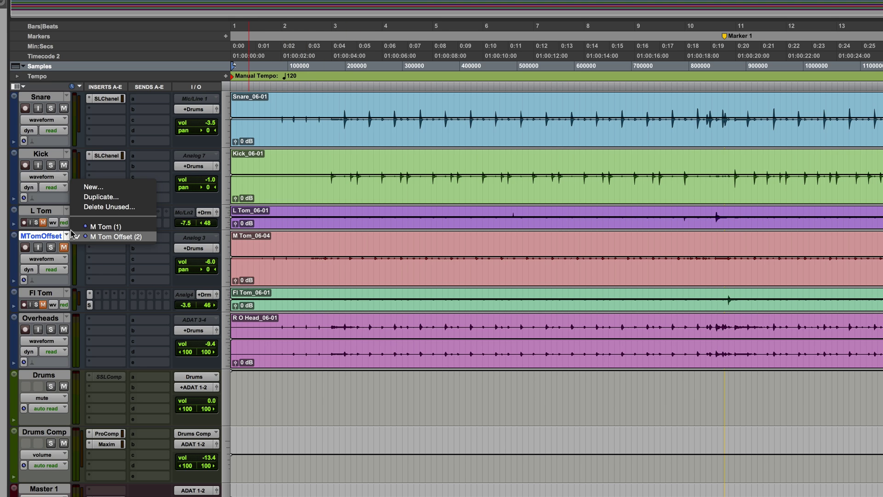
{"action": "left_click", "coordinate": [138, 226]}
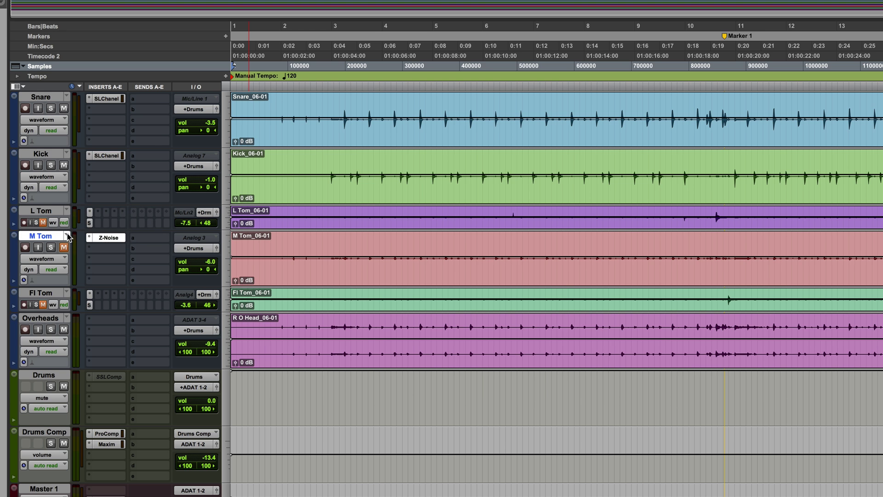
{"action": "left_click", "coordinate": [67, 236]}
{"action": "left_click", "coordinate": [141, 247]}
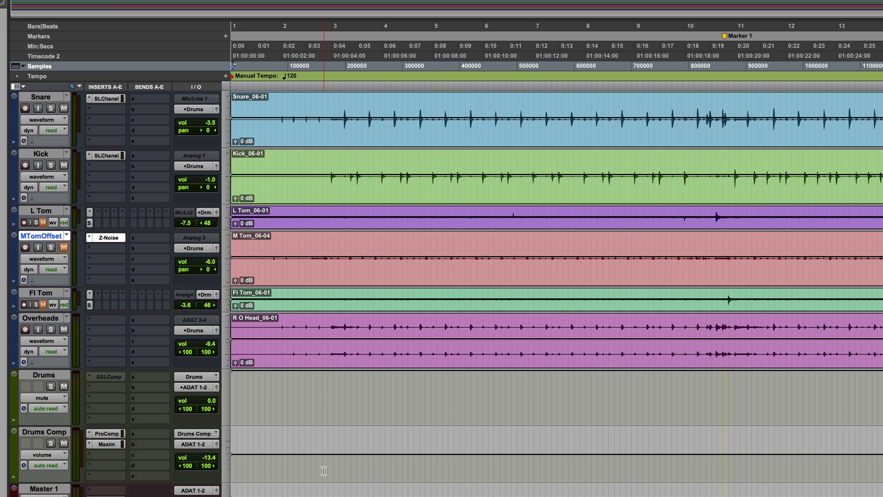
{"action": "key", "text": "super+equal"}
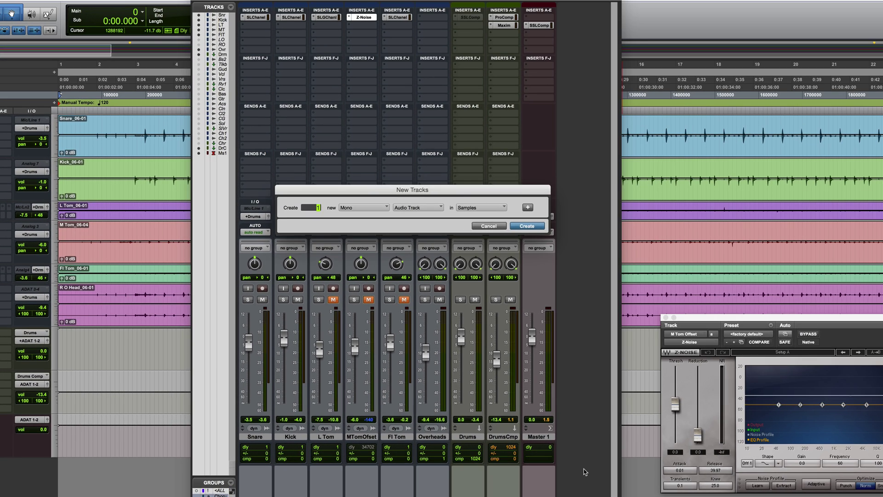
Step: Create a new mono audio track, Audio 1, with a Maxim limiter on its first insert
{"action": "key", "text": "Return"}
{"action": "left_click", "coordinate": [565, 18]}
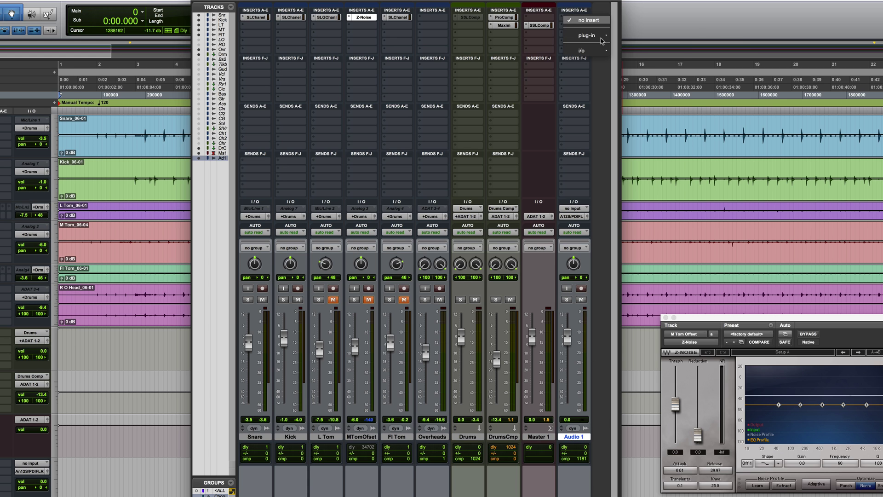
{"action": "mouse_move", "coordinate": [593, 36]}
{"action": "mouse_move", "coordinate": [643, 47]}
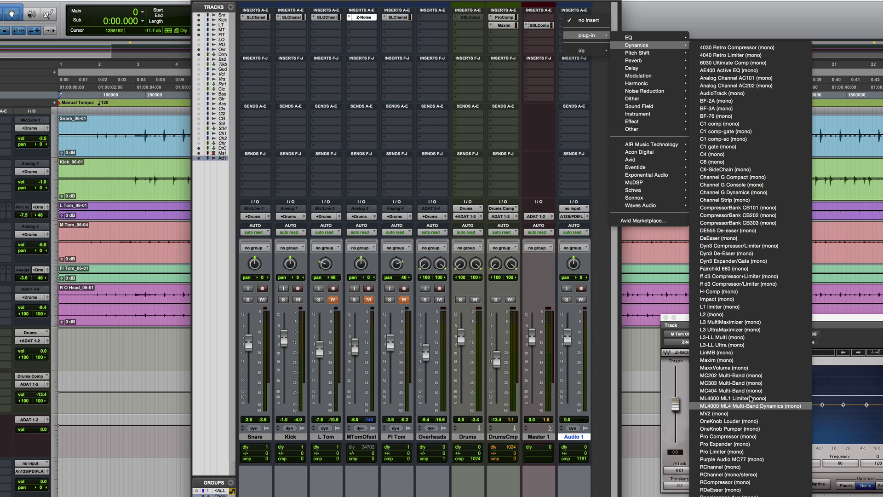
{"action": "left_click", "coordinate": [742, 360]}
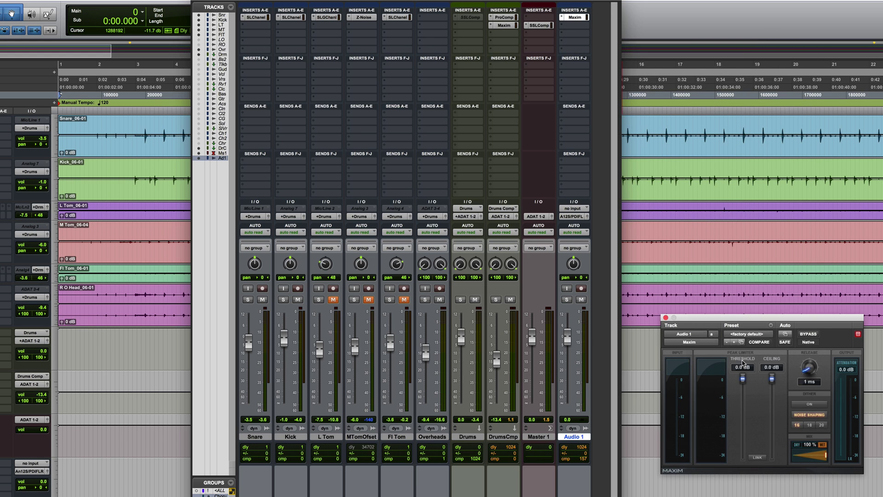
{"action": "left_click", "coordinate": [599, 299]}
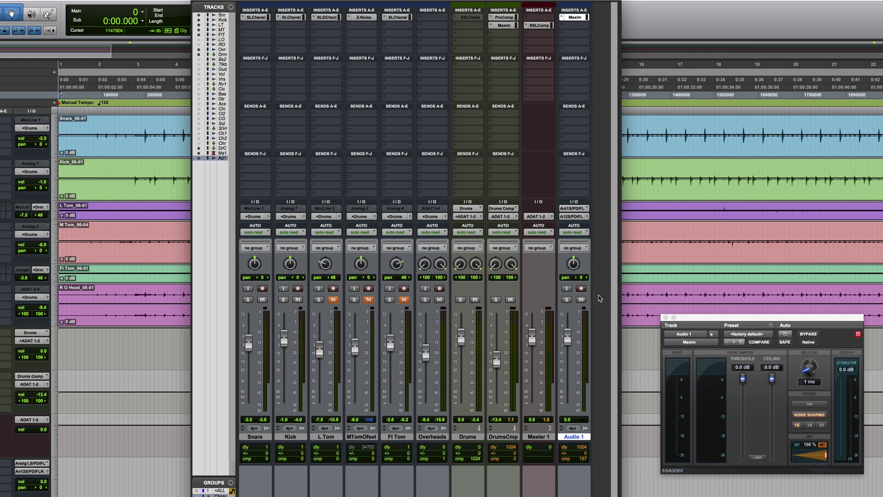
Step: Turn input monitoring and record-arm on Audio 1 on, then back off
{"action": "left_click", "coordinate": [568, 289]}
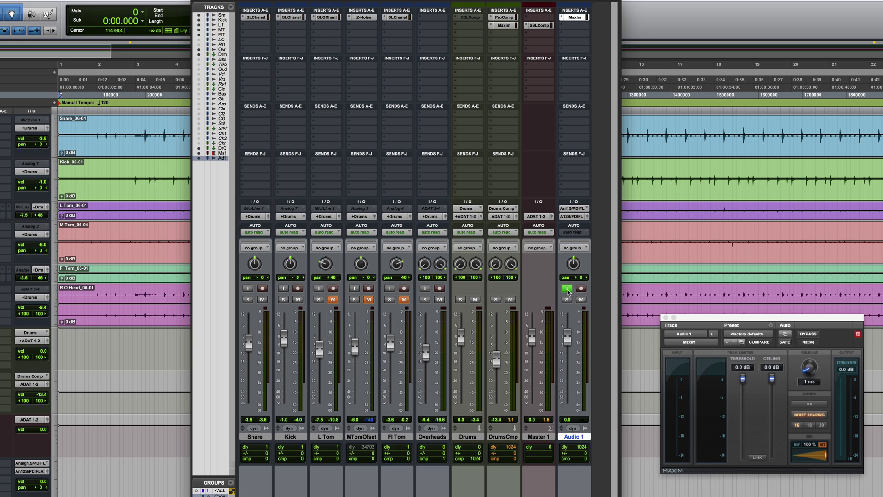
{"action": "left_click", "coordinate": [567, 289]}
{"action": "left_click", "coordinate": [581, 288]}
{"action": "left_click", "coordinate": [582, 289]}
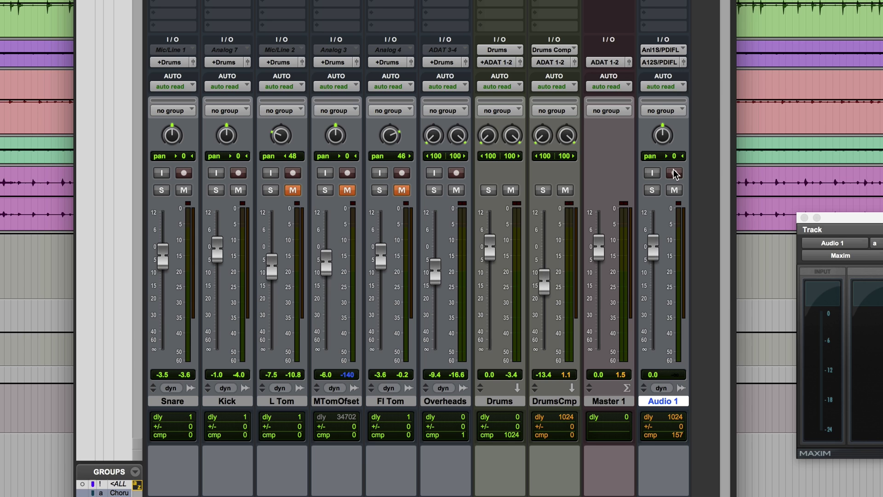
Step: Record-arm and disarm Audio 1, then override its 157-sample delay compensation
{"action": "left_click", "coordinate": [581, 289]}
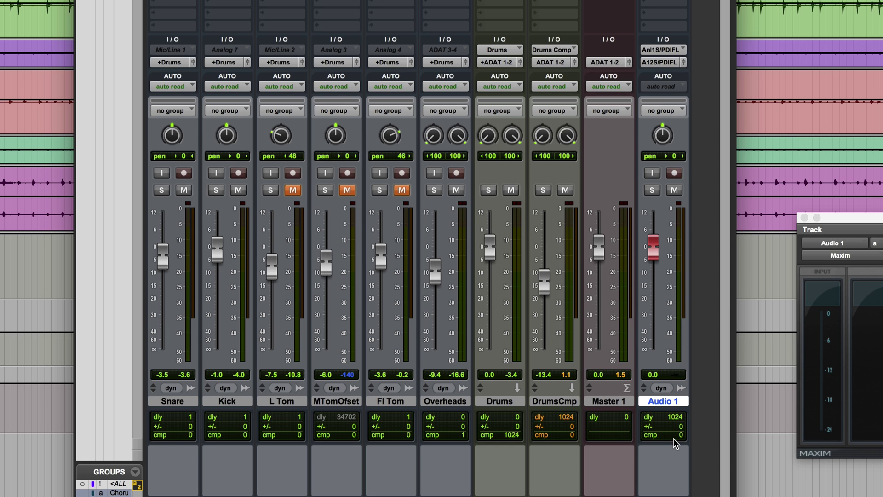
{"action": "left_click", "coordinate": [674, 173]}
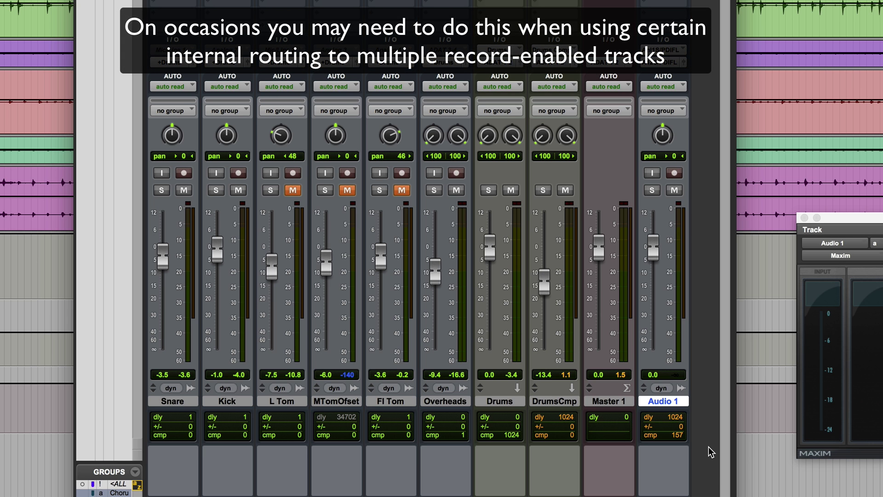
{"action": "left_click", "coordinate": [663, 436]}
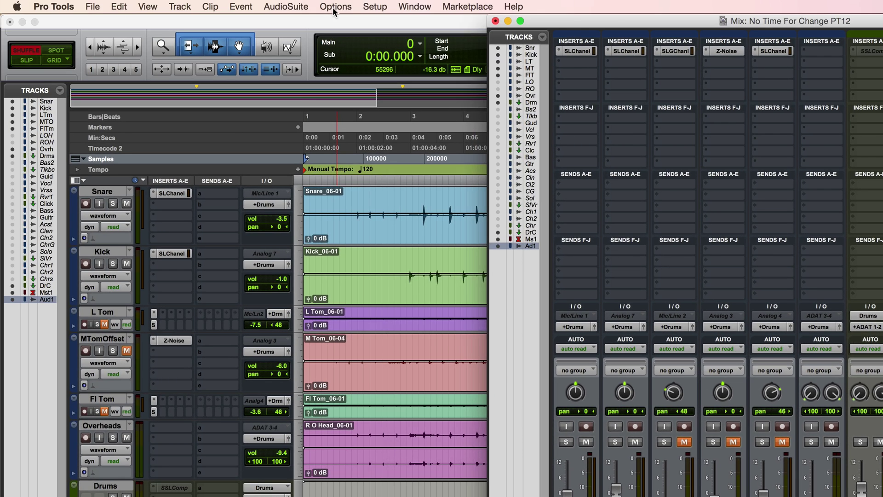
{"action": "left_click", "coordinate": [336, 7]}
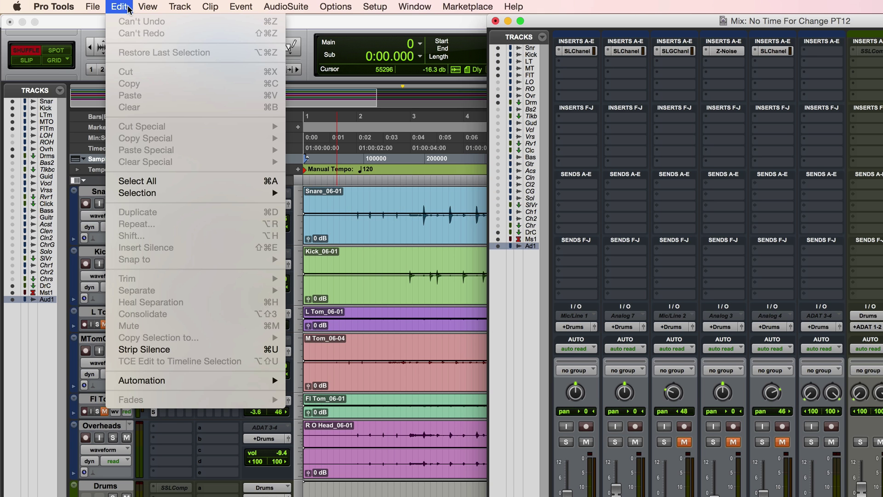
{"action": "mouse_move", "coordinate": [151, 8]}
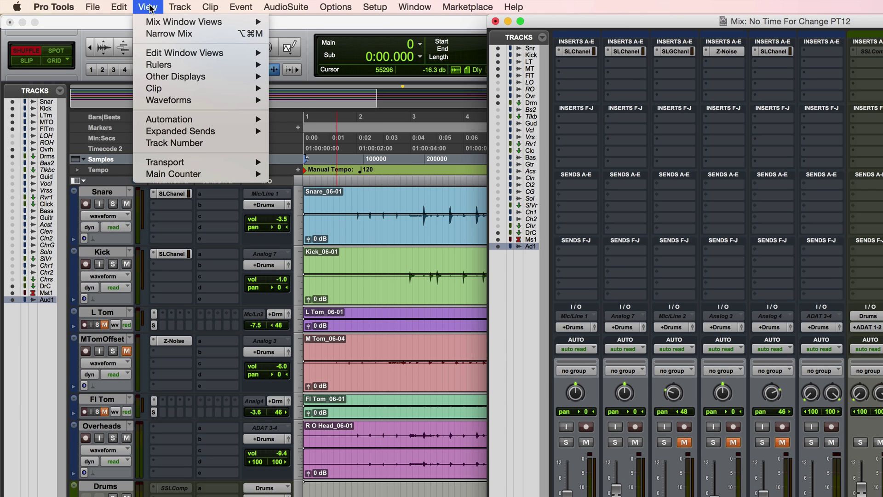
{"action": "mouse_move", "coordinate": [164, 22]}
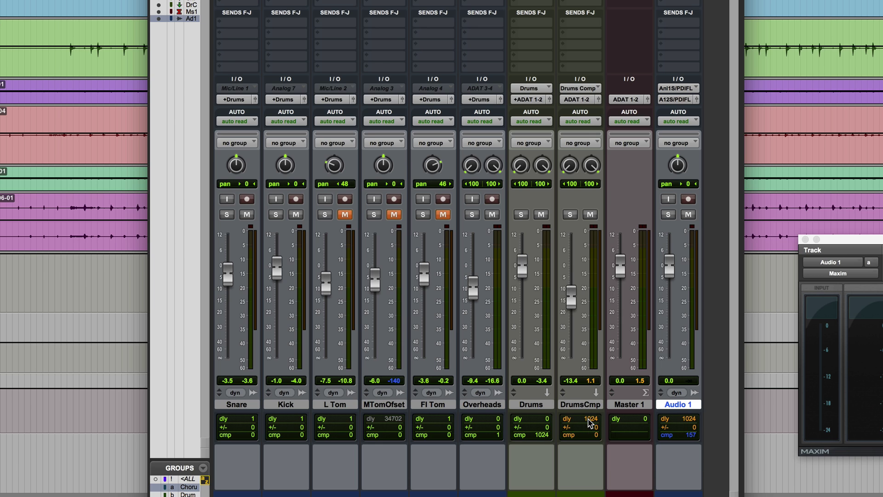
Step: Restore Audio 1's compensation override, then give DrumsCmp an active 40-sample user delay offset
{"action": "left_click", "coordinate": [676, 440]}
{"action": "left_click", "coordinate": [679, 437]}
{"action": "left_click", "coordinate": [594, 427]}
{"action": "type", "text": "40"}
{"action": "key", "text": "Return"}
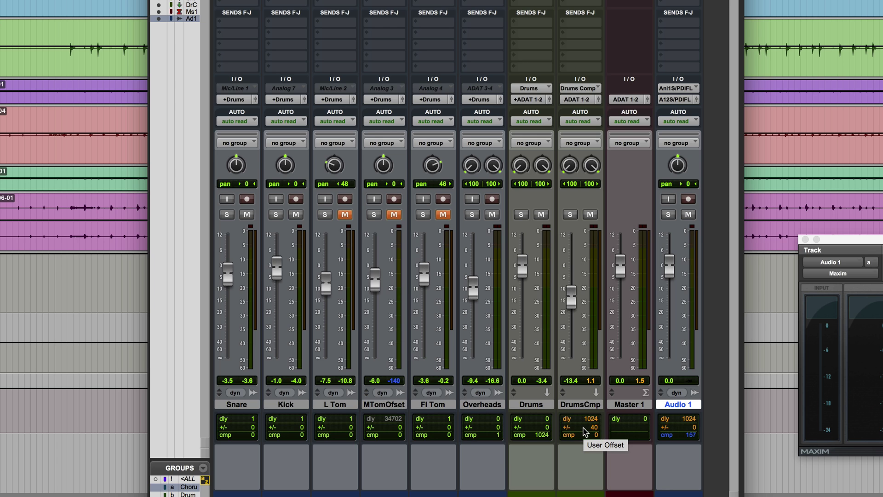
{"action": "left_click", "coordinate": [584, 431], "text": "super"}
{"action": "left_click", "coordinate": [585, 431], "text": "super"}
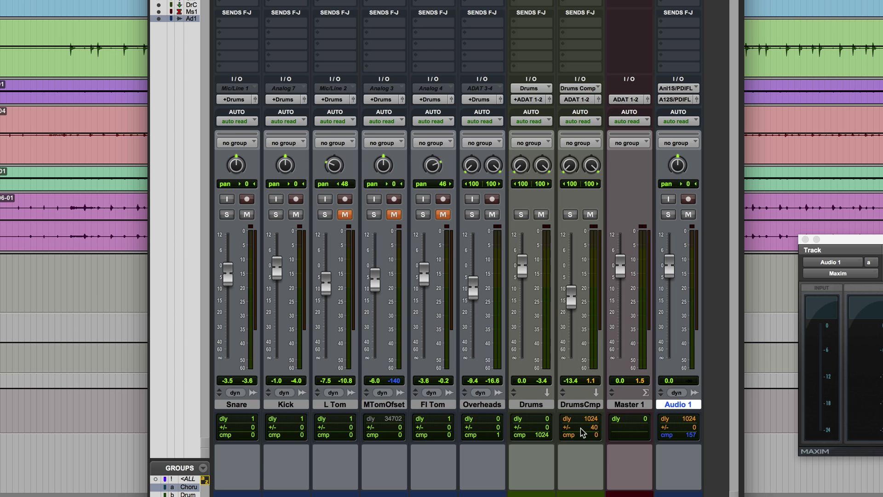